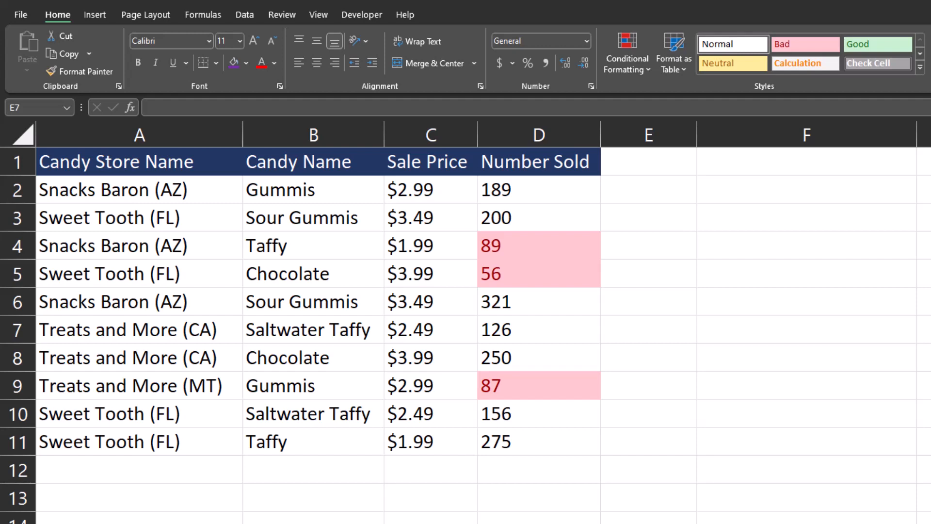
# Edit the store name in cell A2 to "Candy Baron (AZ)".
pyautogui.click(233, 214)
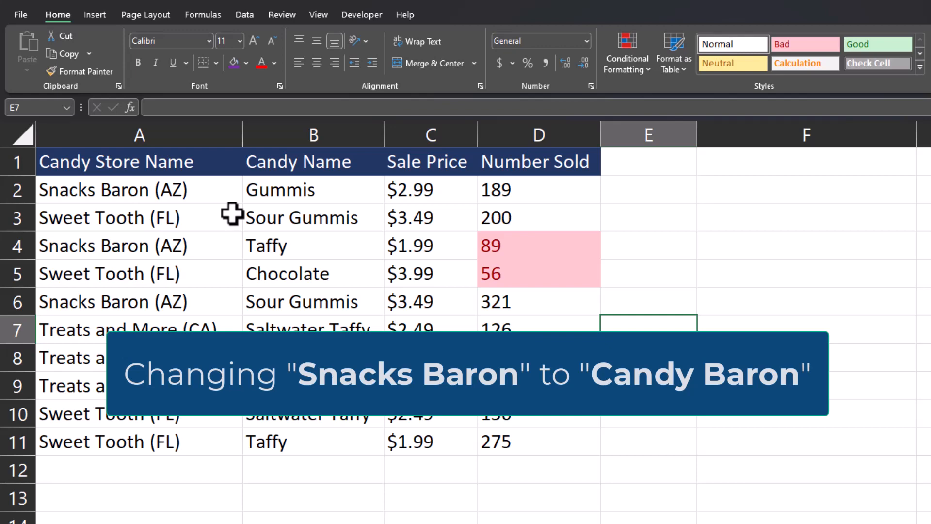
pyautogui.doubleClick(162, 188)
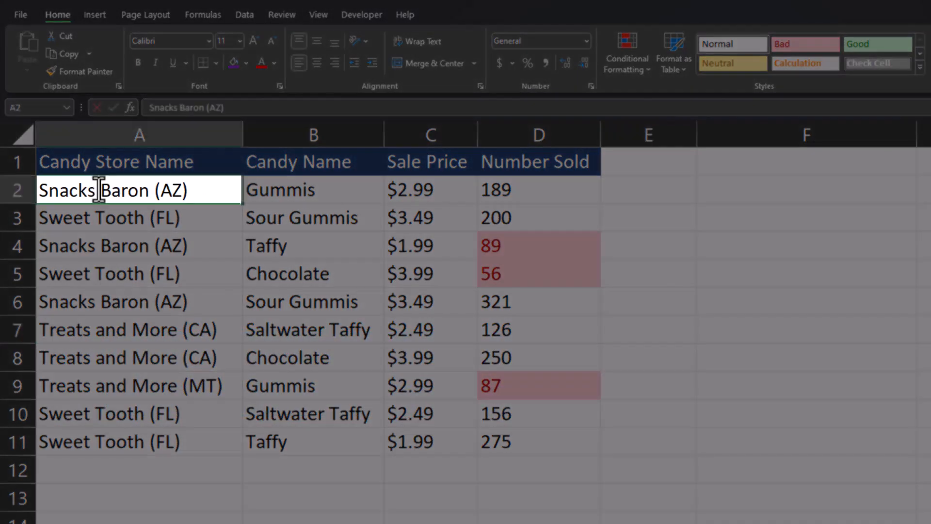
pyautogui.moveTo(96, 190); pyautogui.dragTo(38, 190)
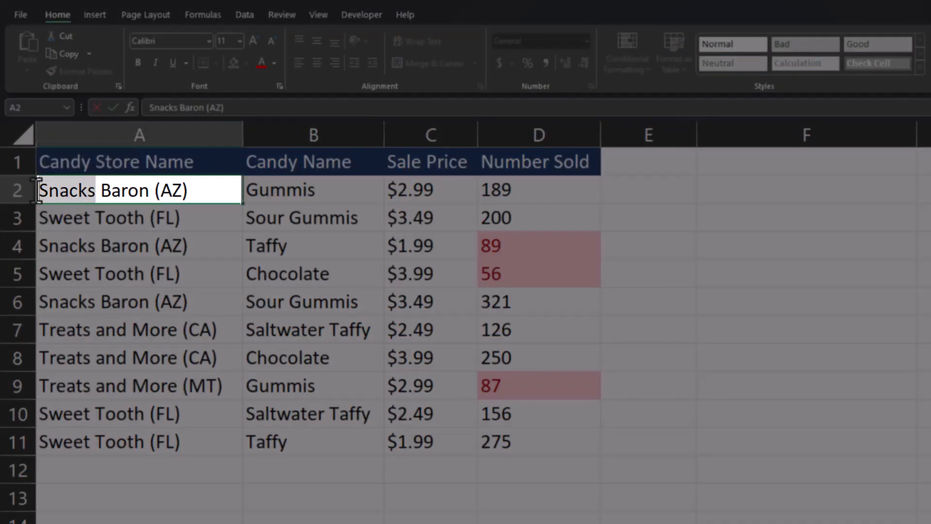
pyautogui.write('Candy')
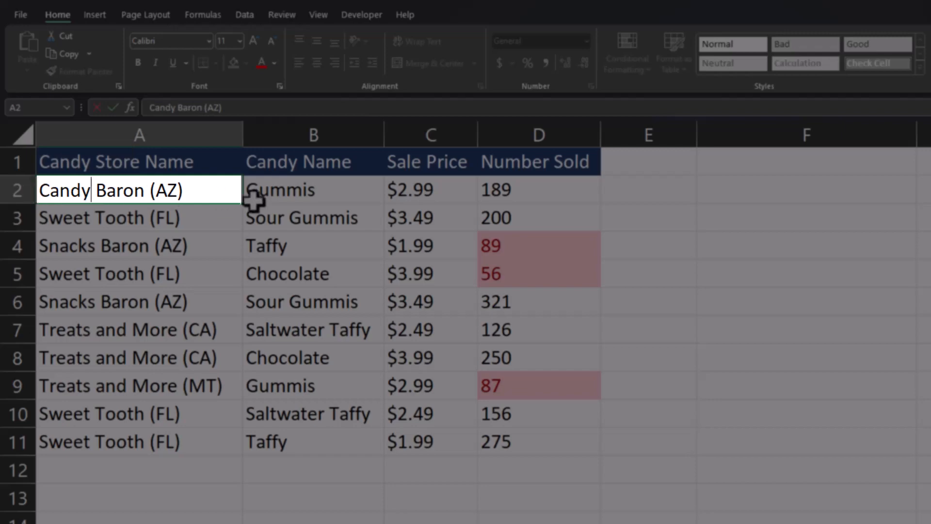
pyautogui.click(256, 196)
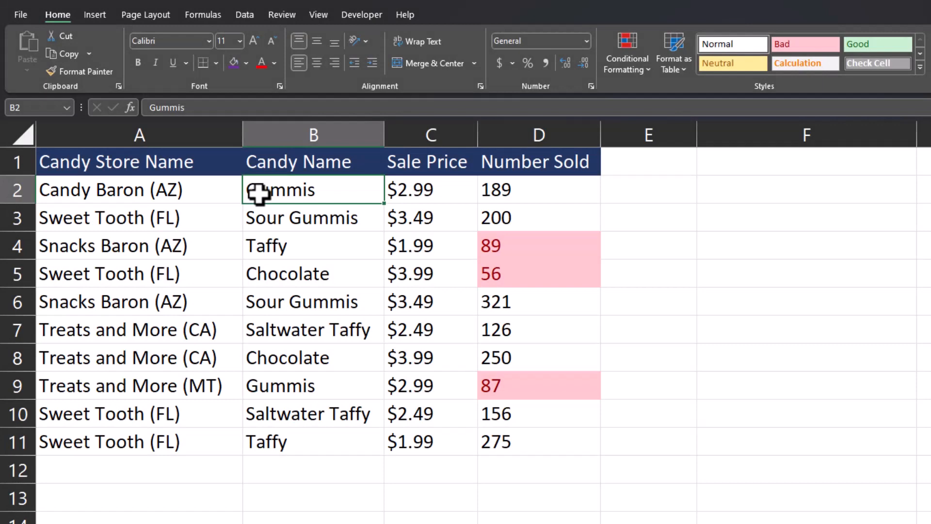
# Replace all remaining occurrences of "Snacks" with "Candy" in the sheet using Find and Replace.
pyautogui.click(481, 334)
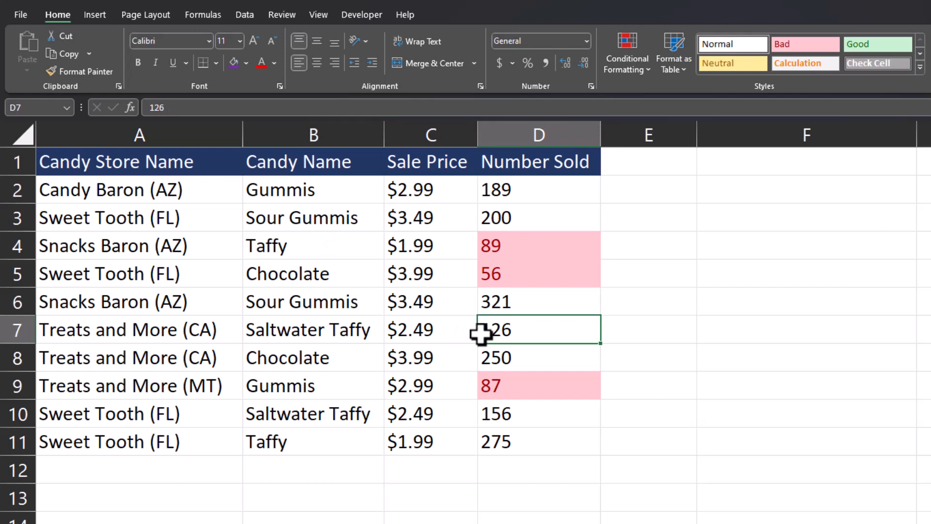
pyautogui.hotkey('ctrl', 'h')
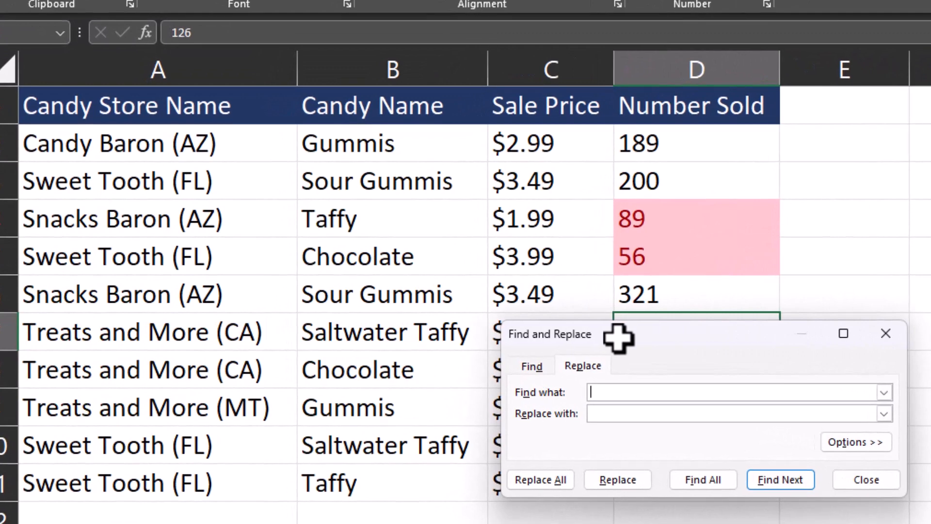
pyautogui.write('Snacks')
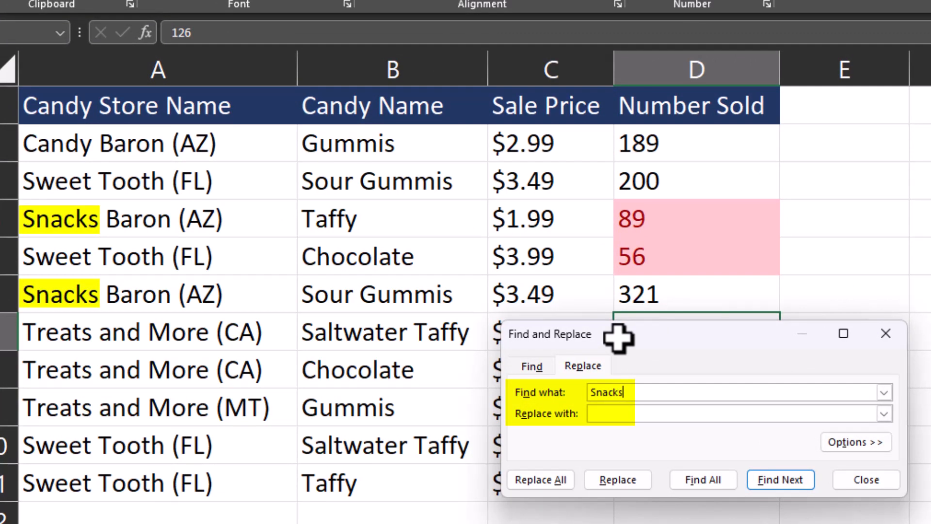
pyautogui.press('Tab')
pyautogui.write('Candy')
pyautogui.click(556, 483)
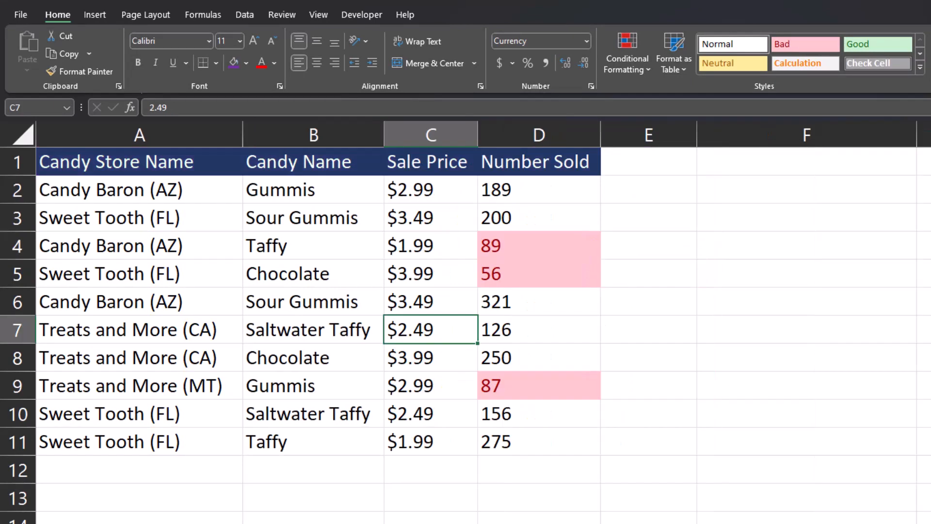
# Remove the parenthesised state codes throughout the workbook by replacing all matches of "(*)" with nothing.
pyautogui.hotkey('ctrl', 'h')
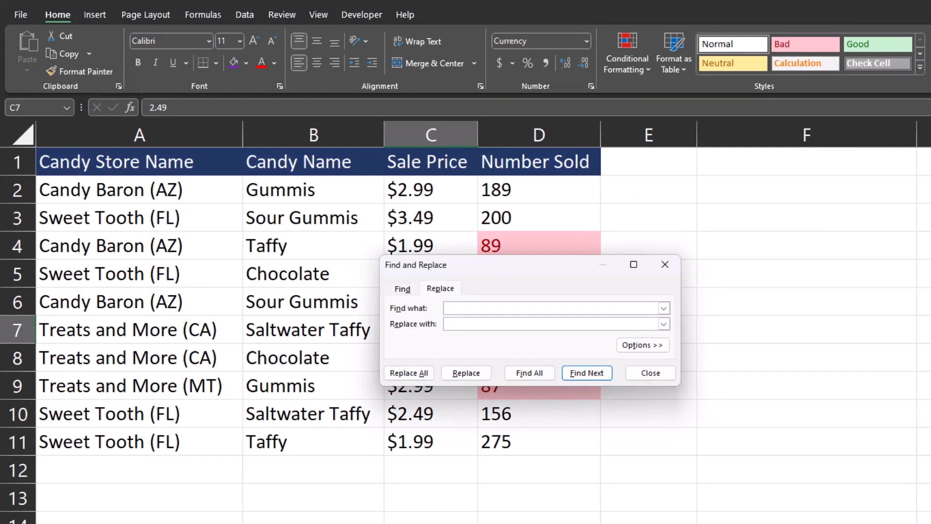
pyautogui.click(651, 350)
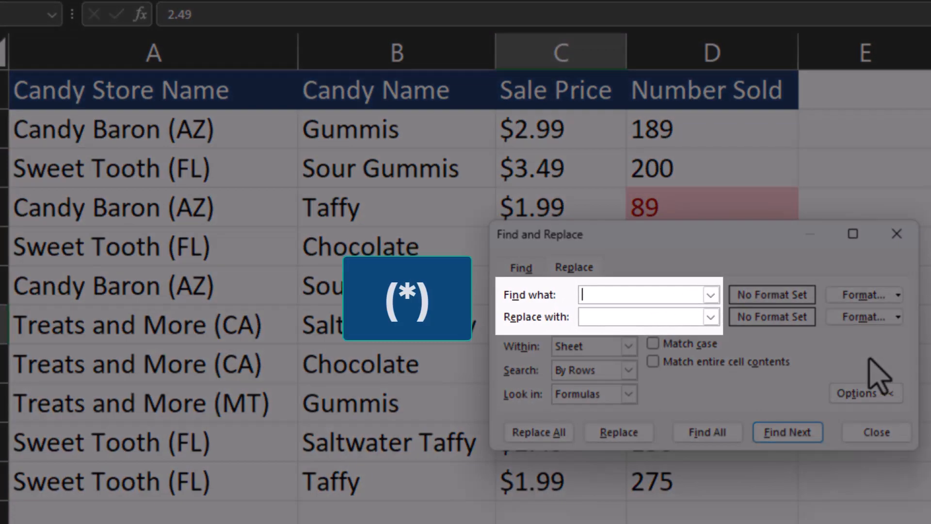
pyautogui.write('(*)')
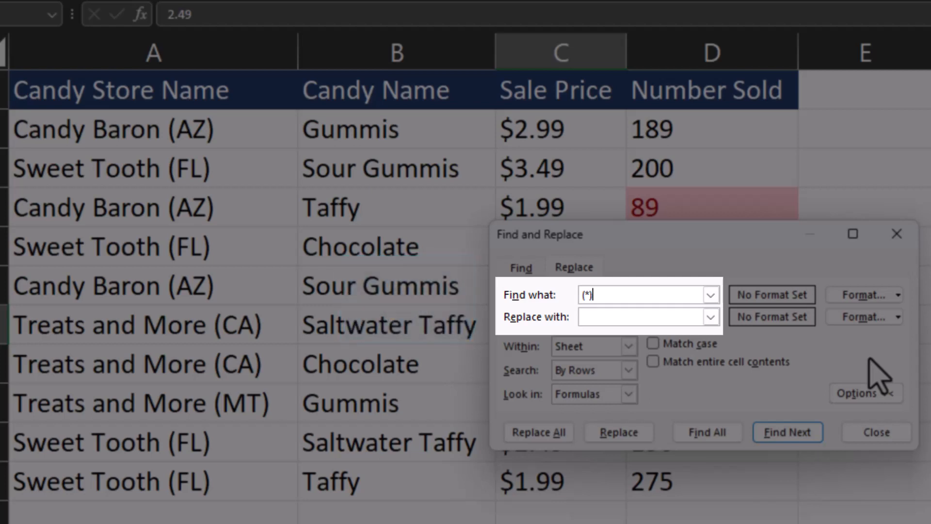
pyautogui.press('Tab')
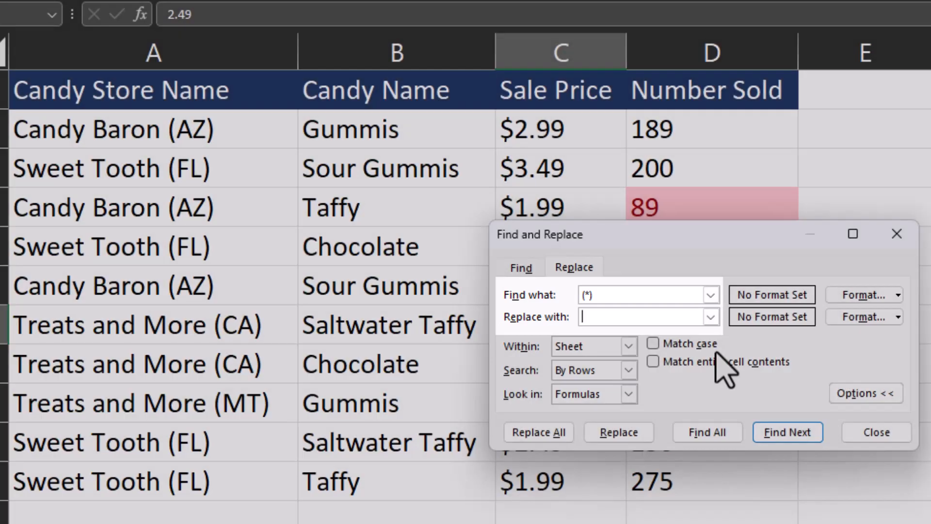
pyautogui.click(630, 346)
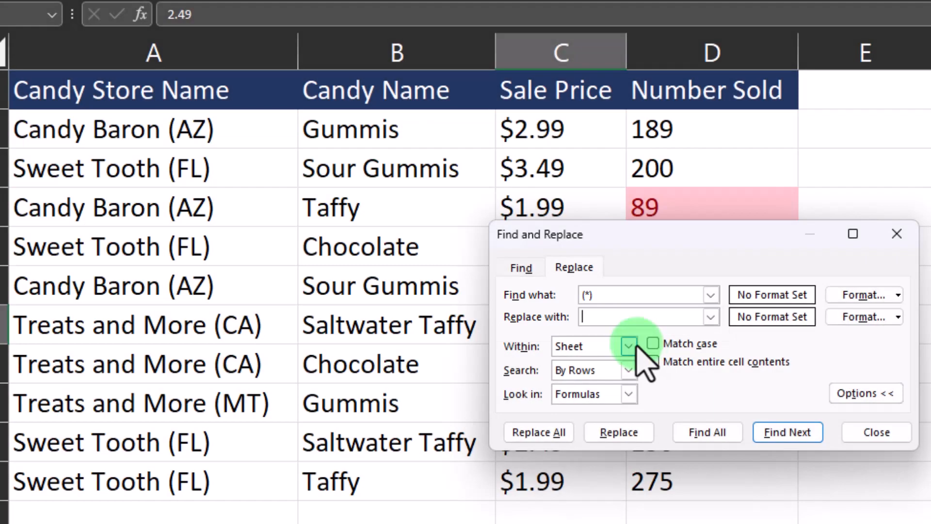
pyautogui.click(629, 345)
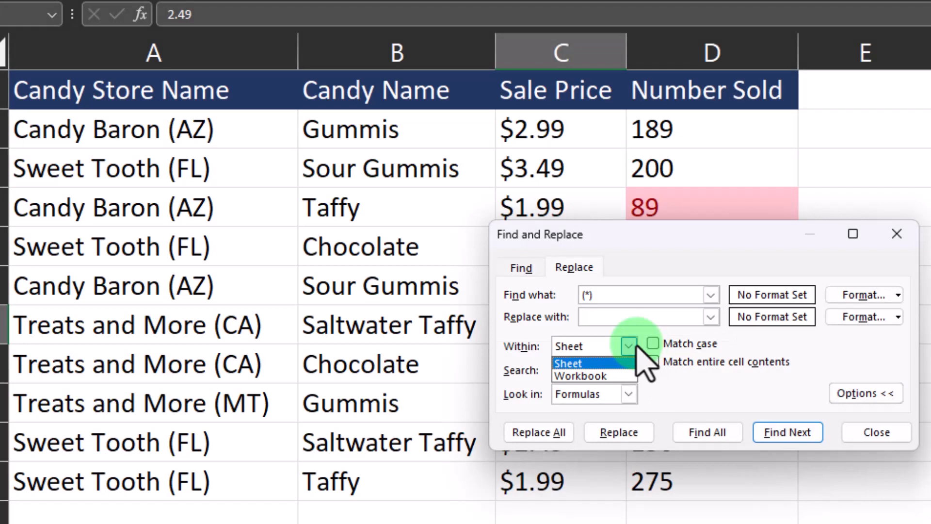
pyautogui.click(629, 377)
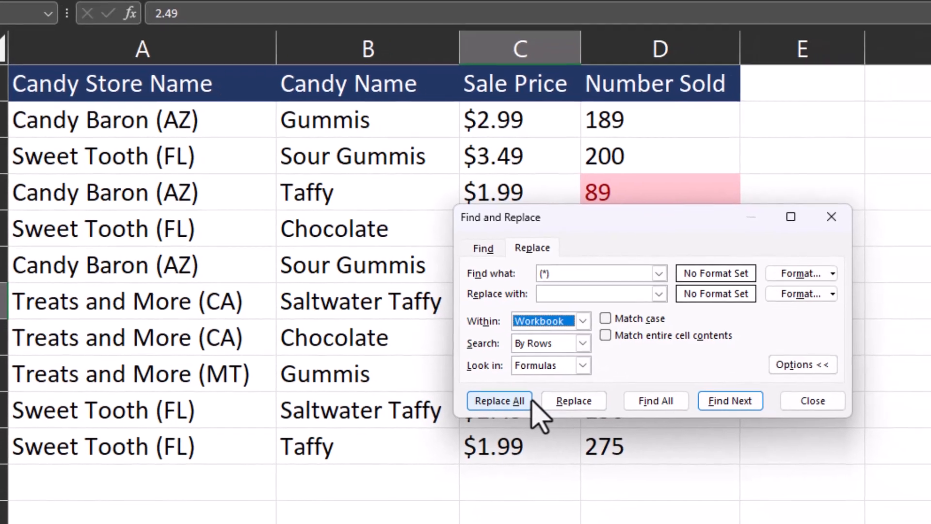
pyautogui.click(567, 431)
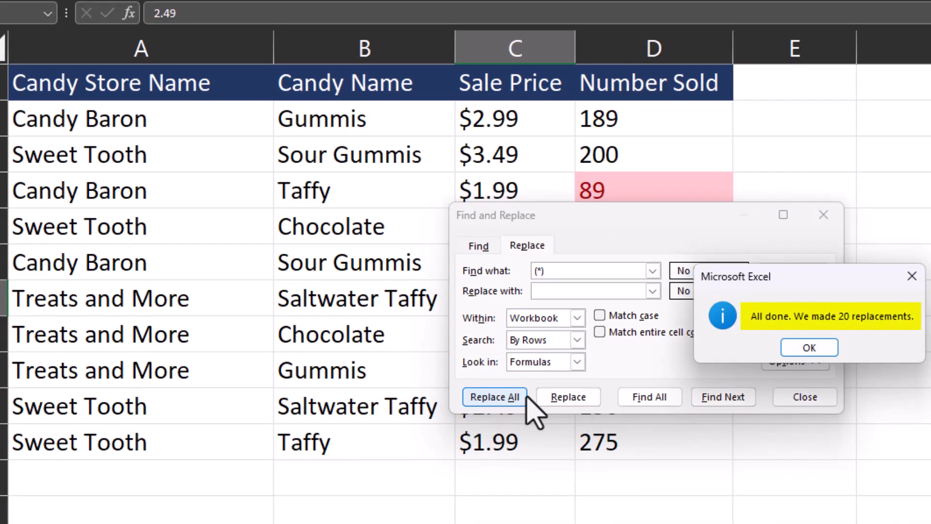
pyautogui.click(790, 346)
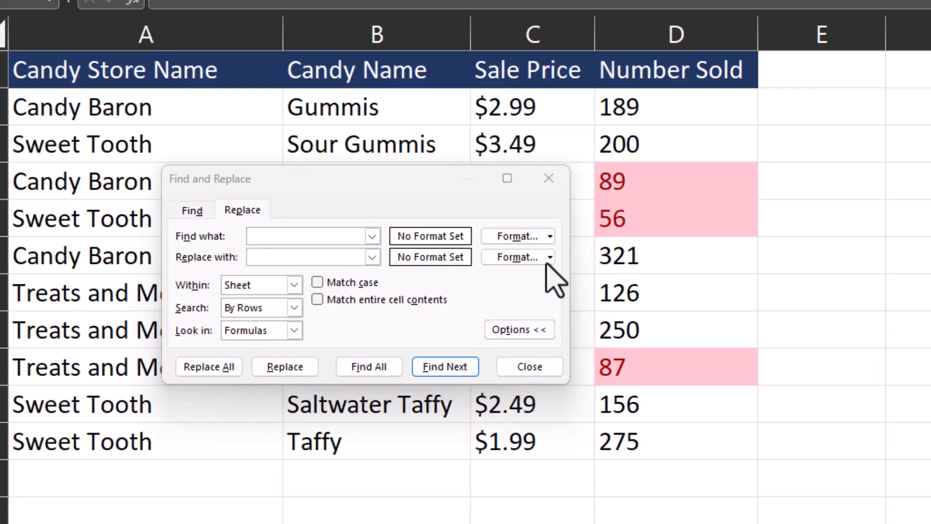
# Set the search format in Find and Replace by sampling the pink Number Sold cell D4.
pyautogui.click(551, 240)
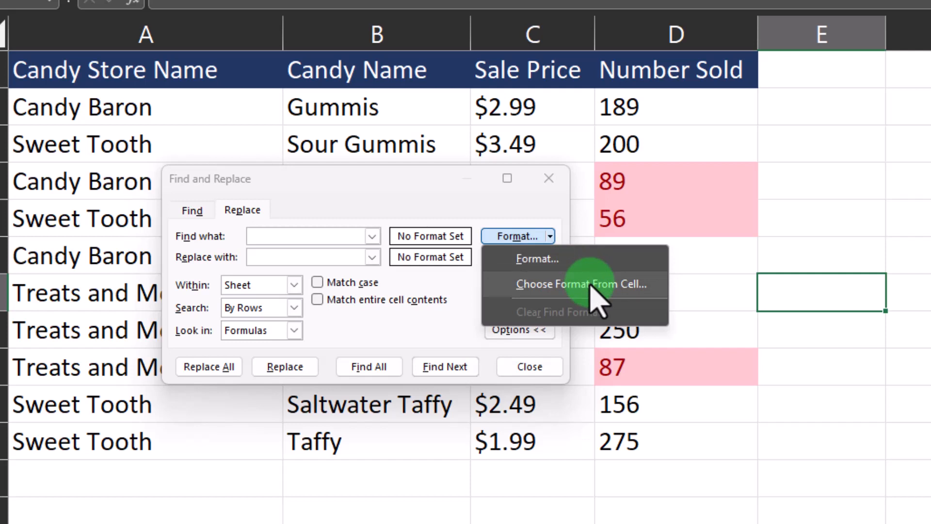
pyautogui.click(590, 285)
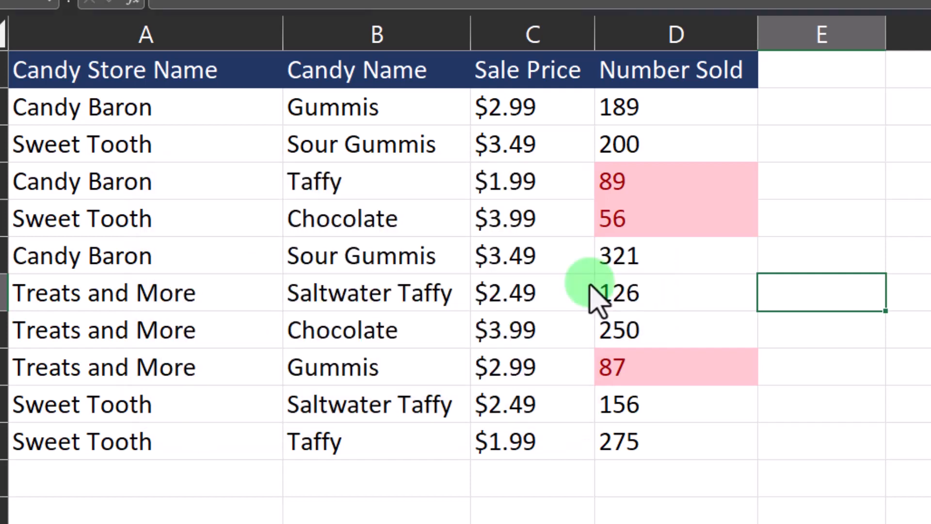
pyautogui.click(653, 183)
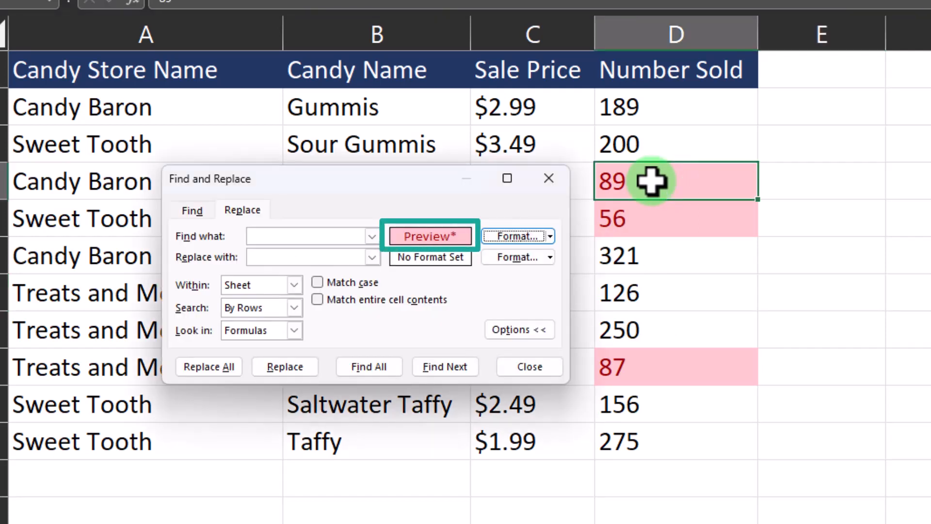
# Set the replacement format to a white fill with automatic font color, and replace all cells matching the pink format.
pyautogui.click(555, 260)
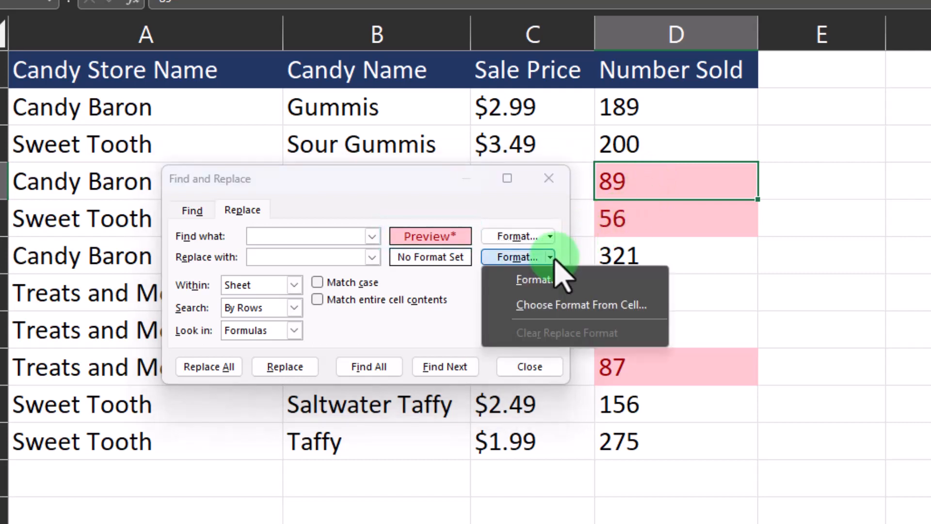
pyautogui.click(588, 291)
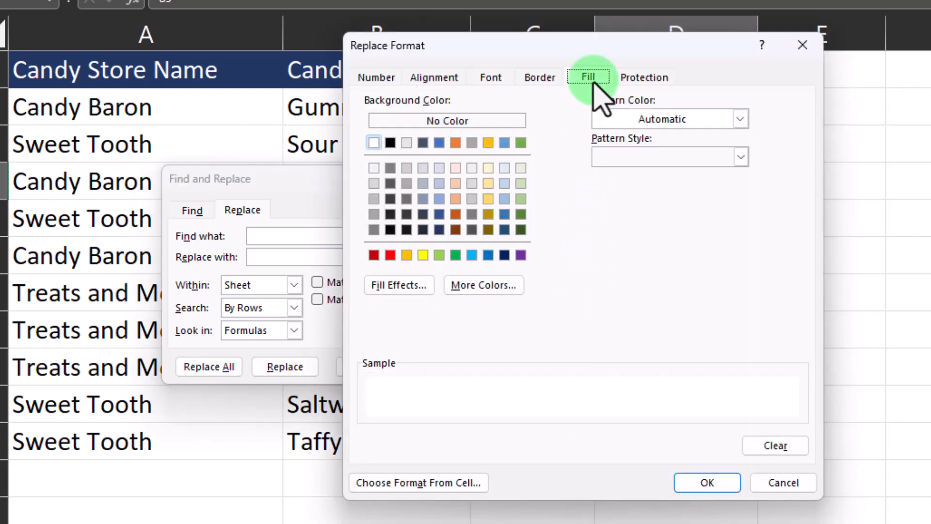
pyautogui.click(378, 144)
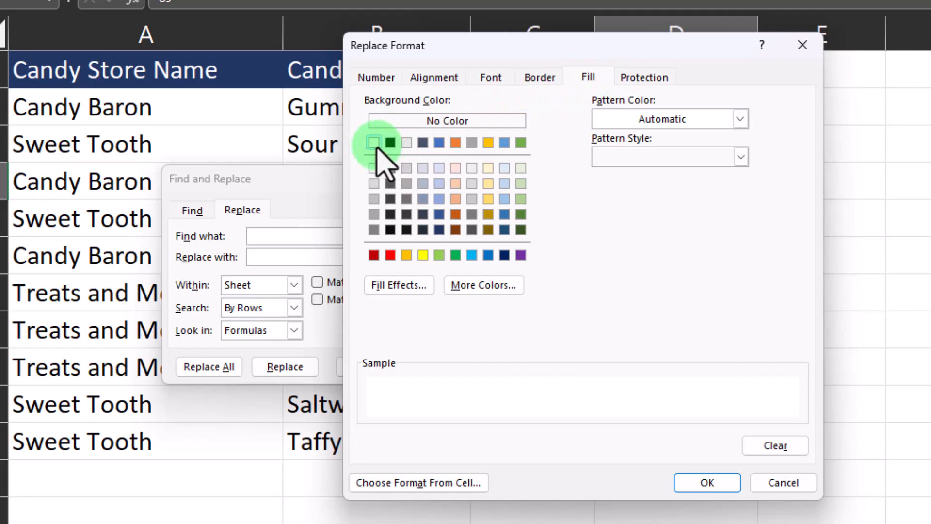
pyautogui.click(489, 80)
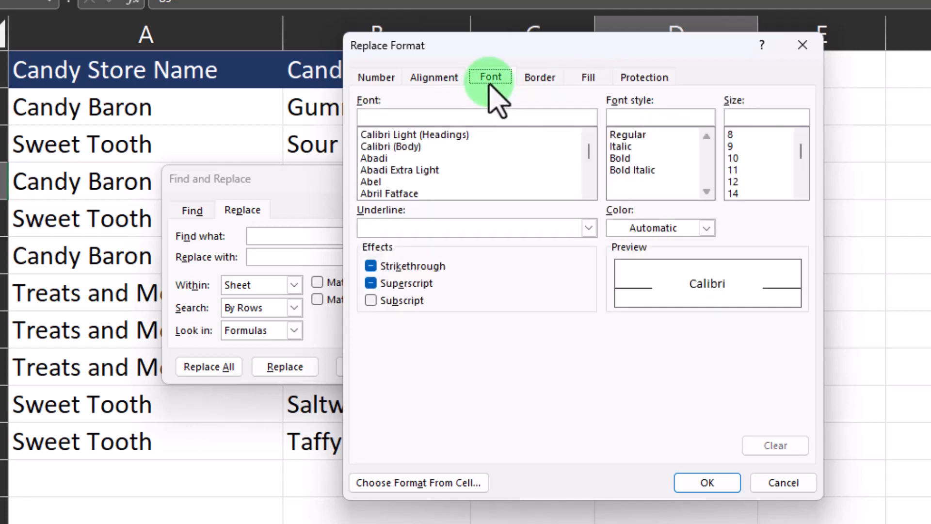
pyautogui.click(669, 229)
pyautogui.click(631, 255)
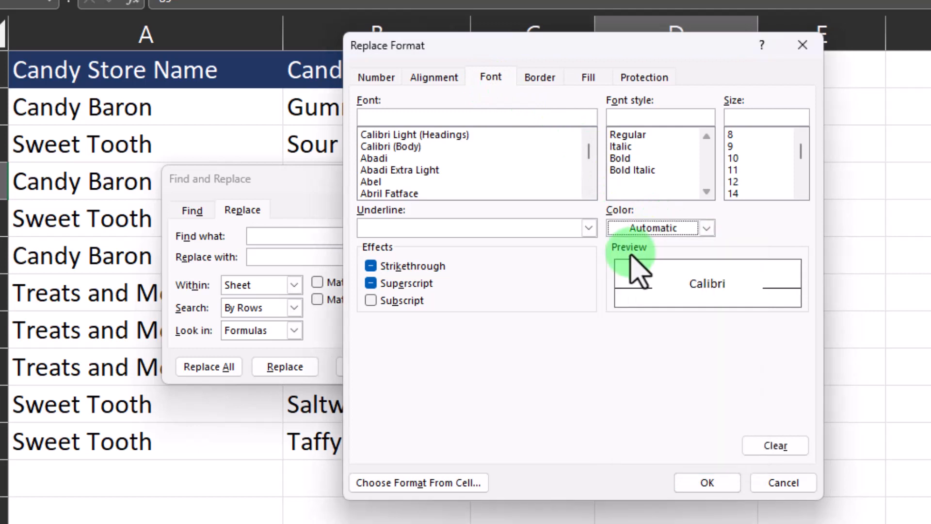
pyautogui.click(680, 481)
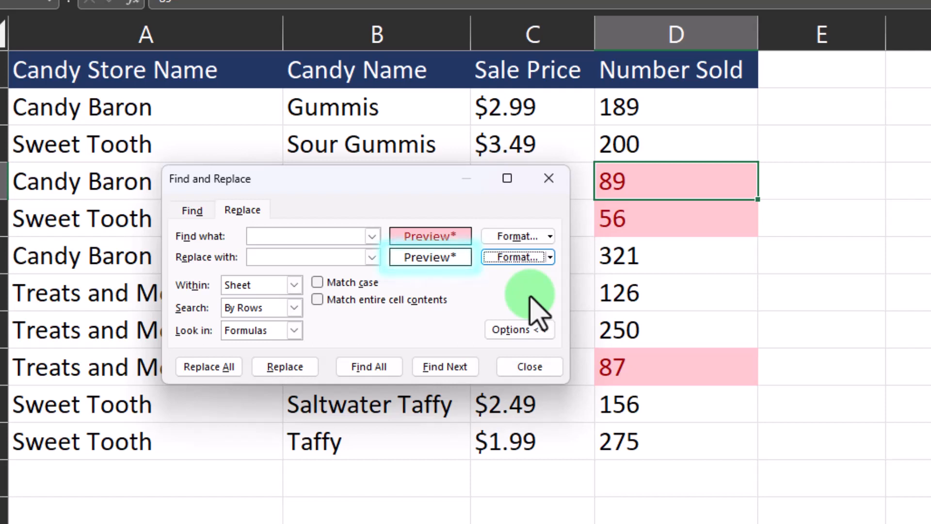
pyautogui.click(231, 374)
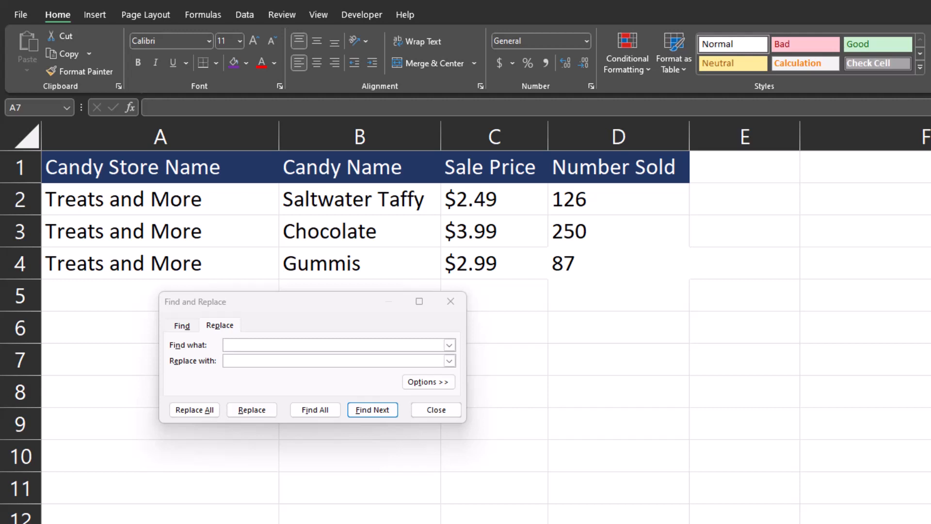
# Try replacing every "and" with "&" across the whole sheet, and undo the replacement.
pyautogui.click(251, 193)
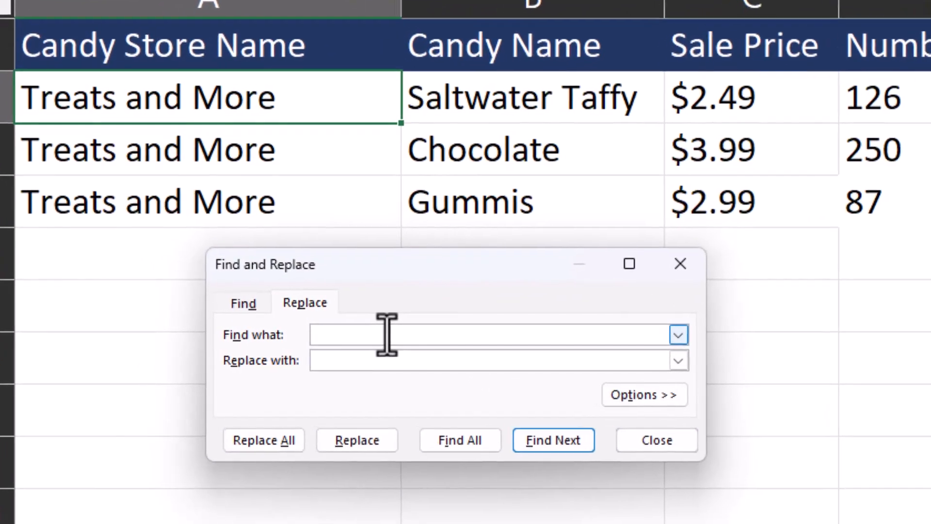
pyautogui.write('and')
pyautogui.press('Tab')
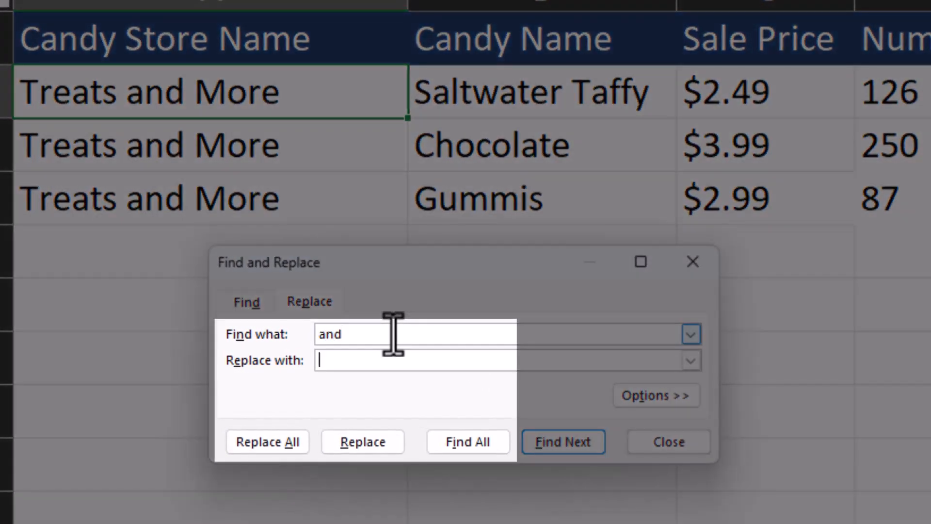
pyautogui.write('&')
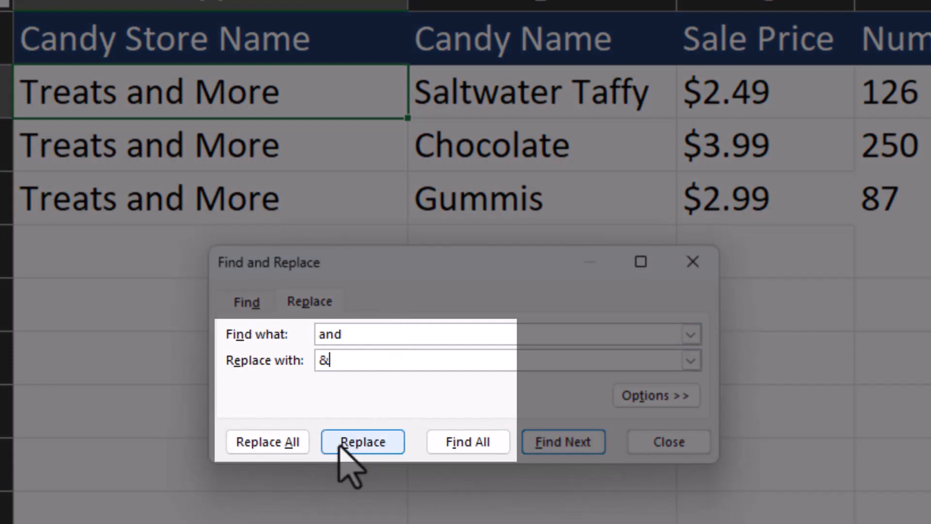
pyautogui.click(302, 443)
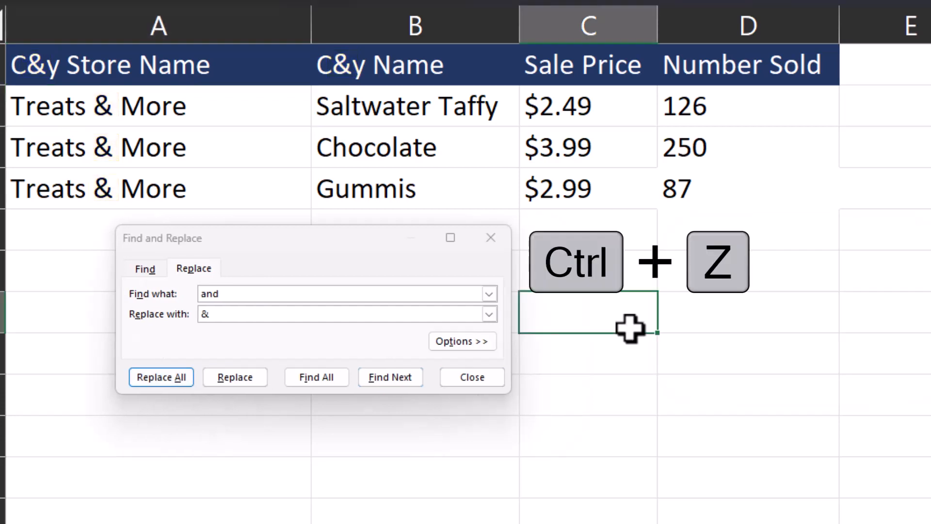
pyautogui.hotkey('ctrl', 'z')
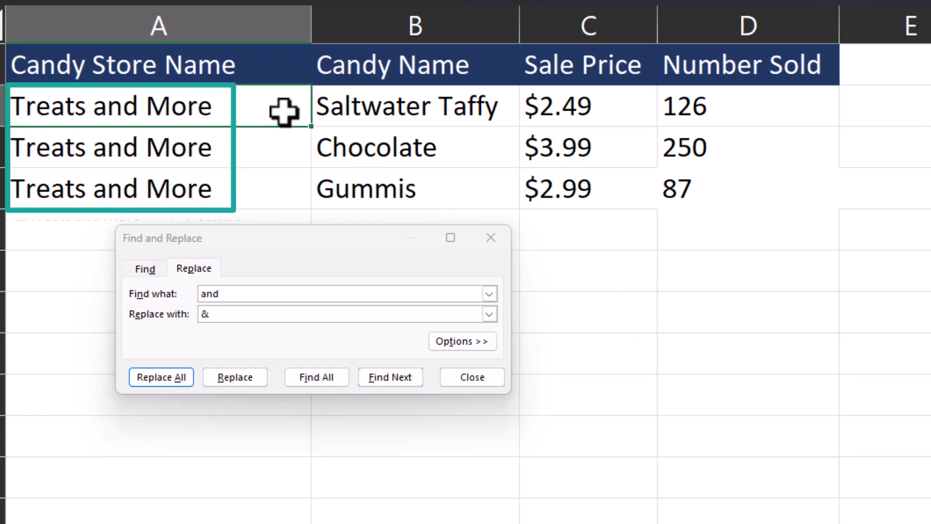
# Try replacing "and" with "&" only in the selected store names A2:A4, and undo the replacement.
pyautogui.click(283, 160)
pyautogui.moveTo(282, 160); pyautogui.dragTo(280, 179)
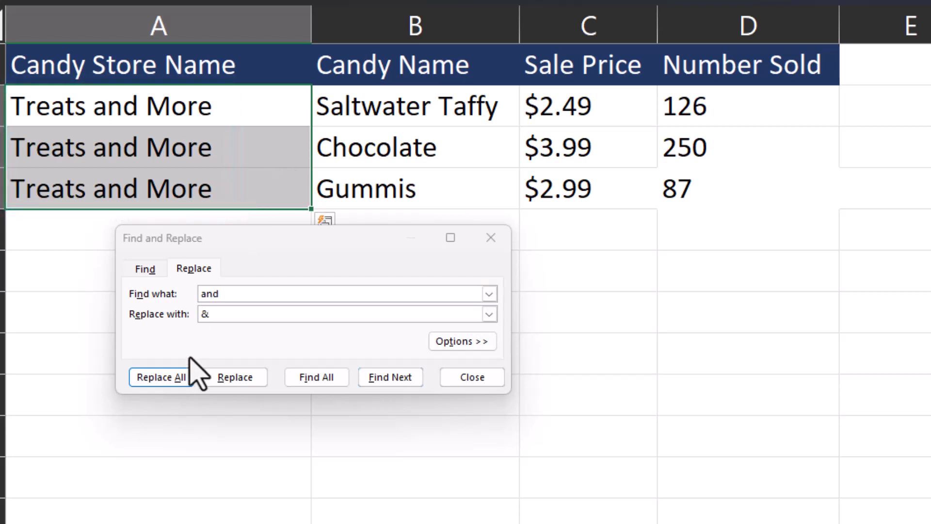
pyautogui.click(188, 378)
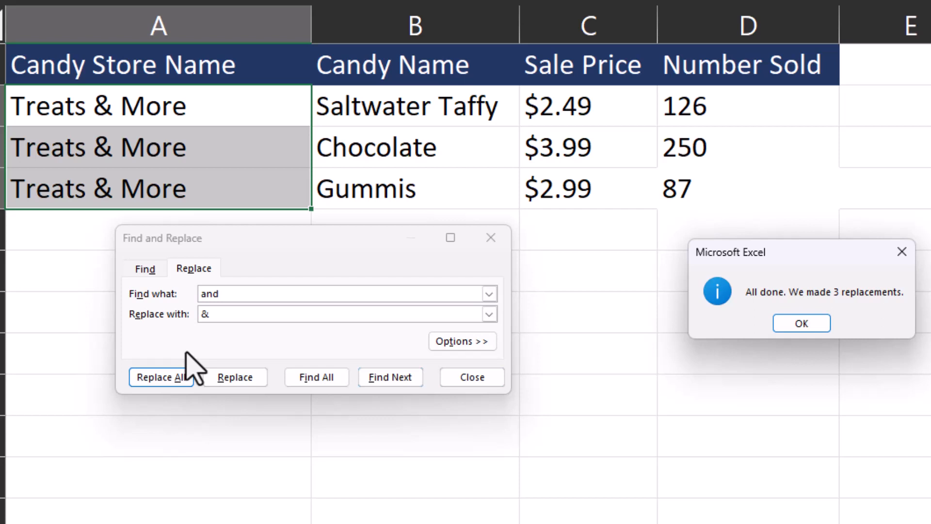
pyautogui.click(777, 318)
pyautogui.hotkey('ctrl', 'z')
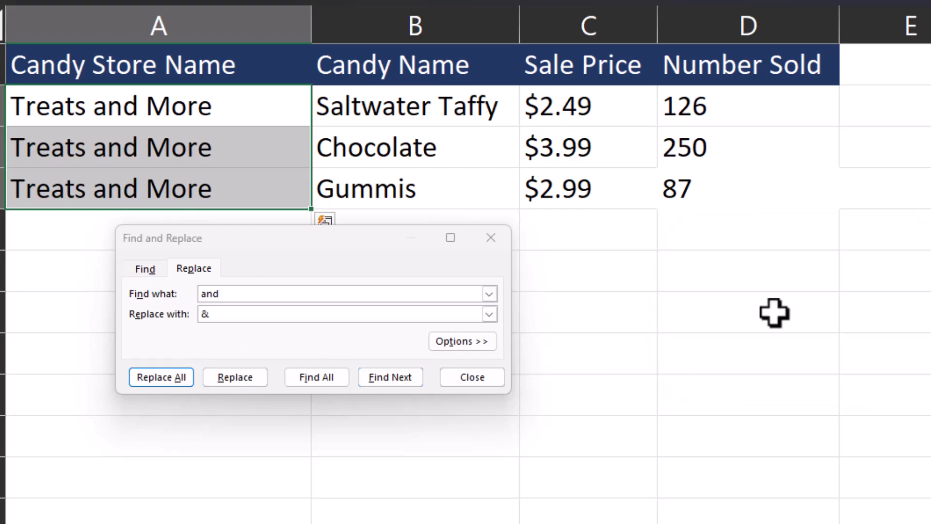
# Replace all occurrences of the full store name "Treats and More" with "Treats & More".
pyautogui.doubleClick(316, 292)
pyautogui.write('Treats an')
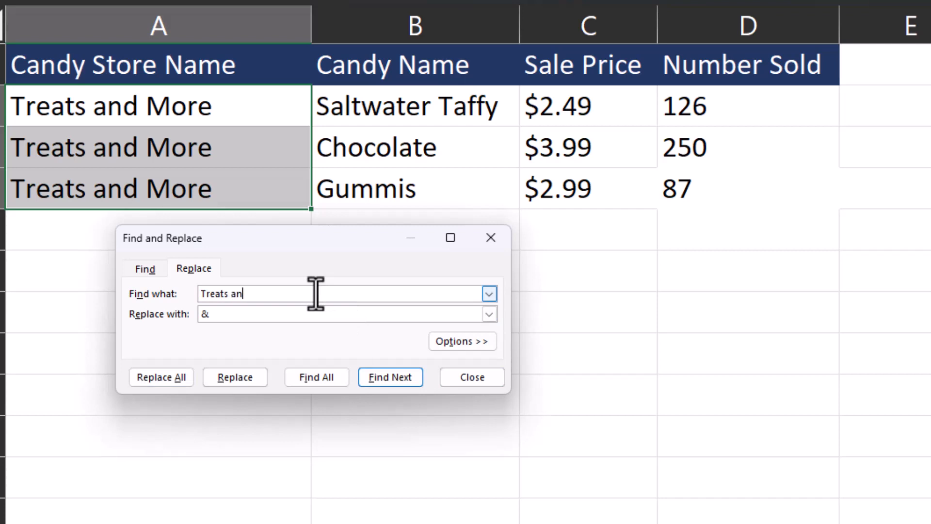
pyautogui.write('d More')
pyautogui.click(266, 313)
pyautogui.press('BackSpace')
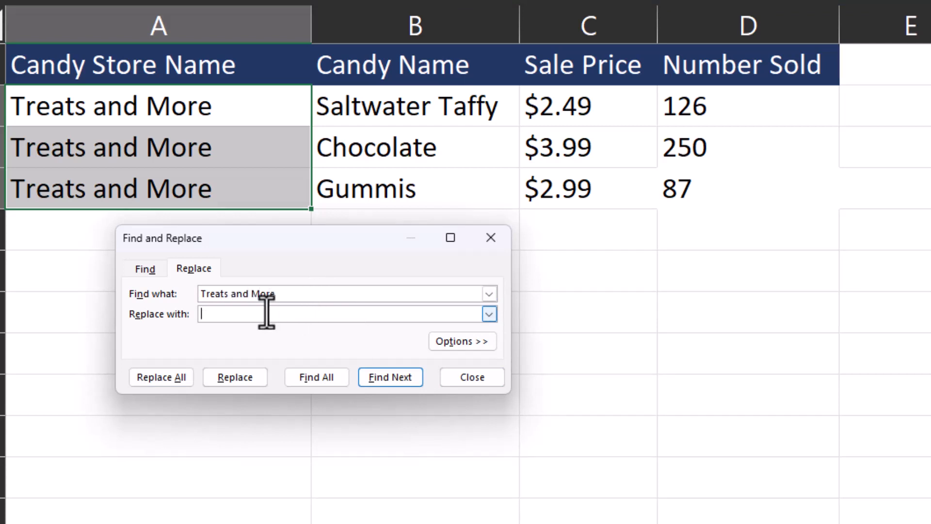
pyautogui.write('Treats & More')
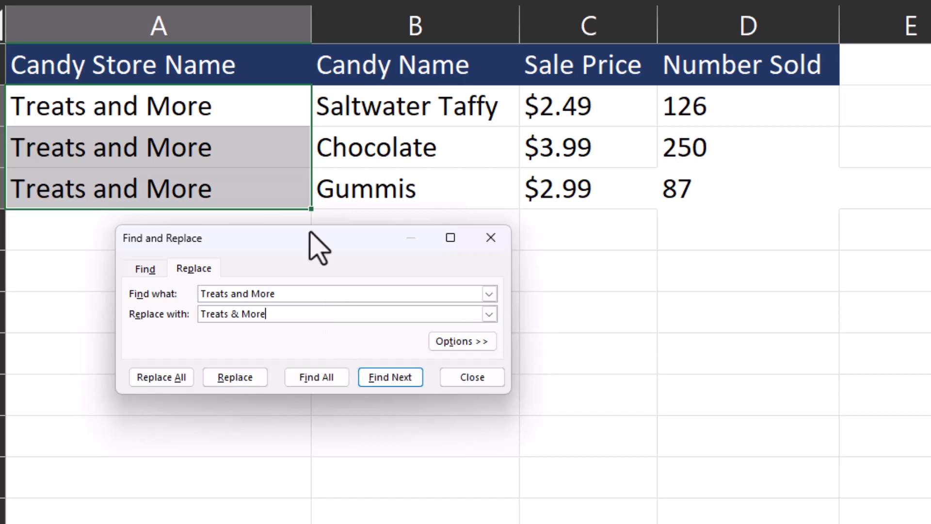
pyautogui.click(187, 380)
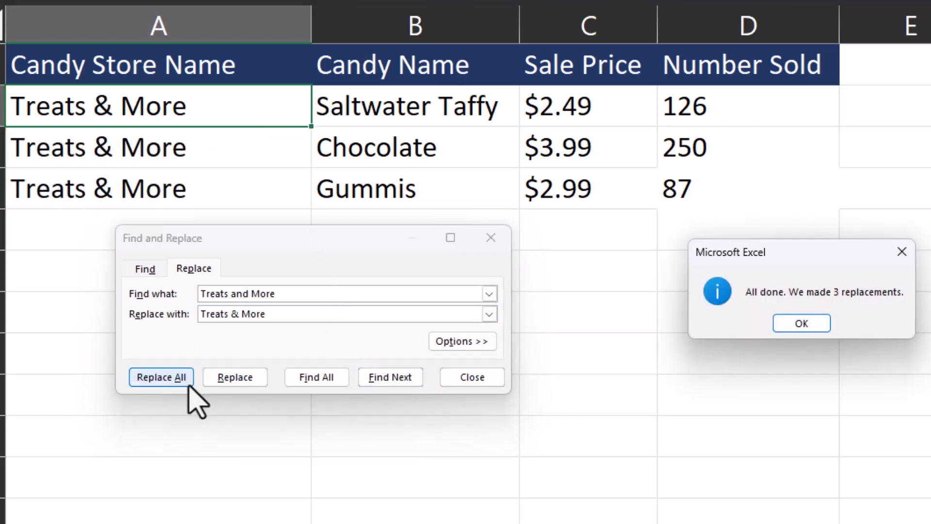